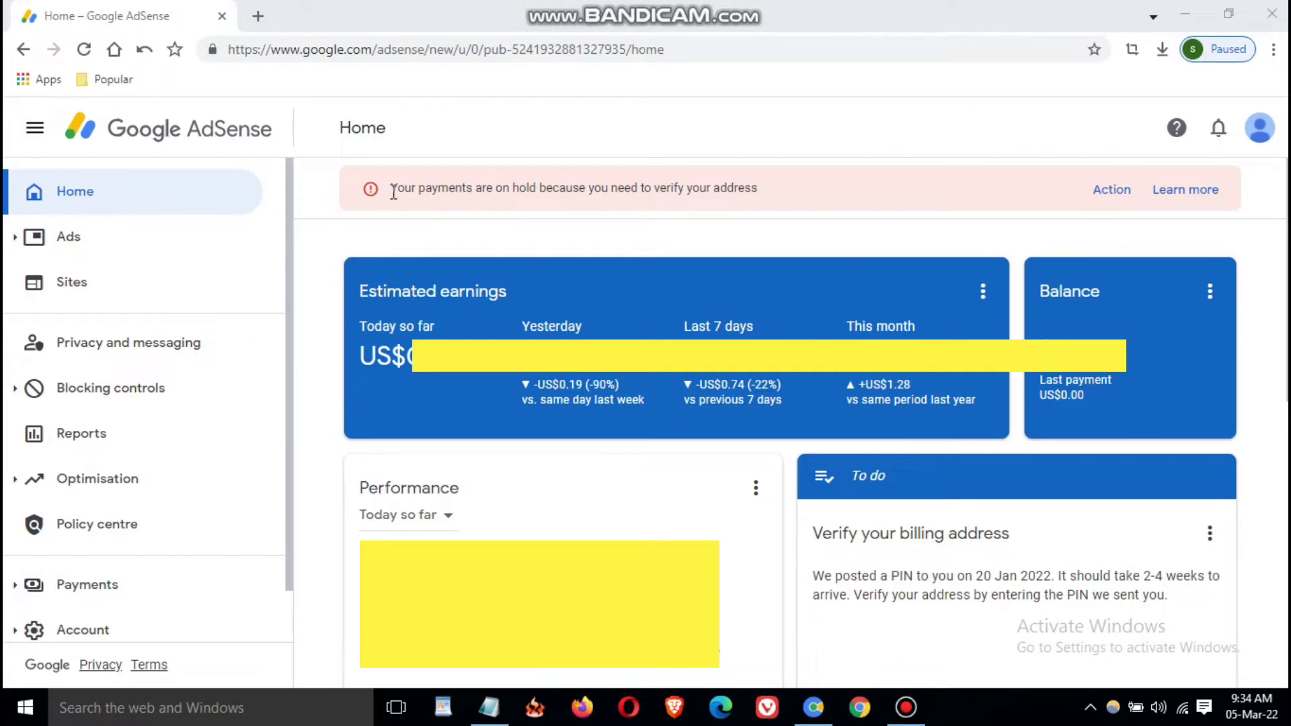
Read the notice on the Home page about payments being on hold for address verification
{"action": "left_click_drag", "start_coordinate": [390, 189], "coordinate": [781, 202]}
{"action": "left_click", "coordinate": [778, 198]}
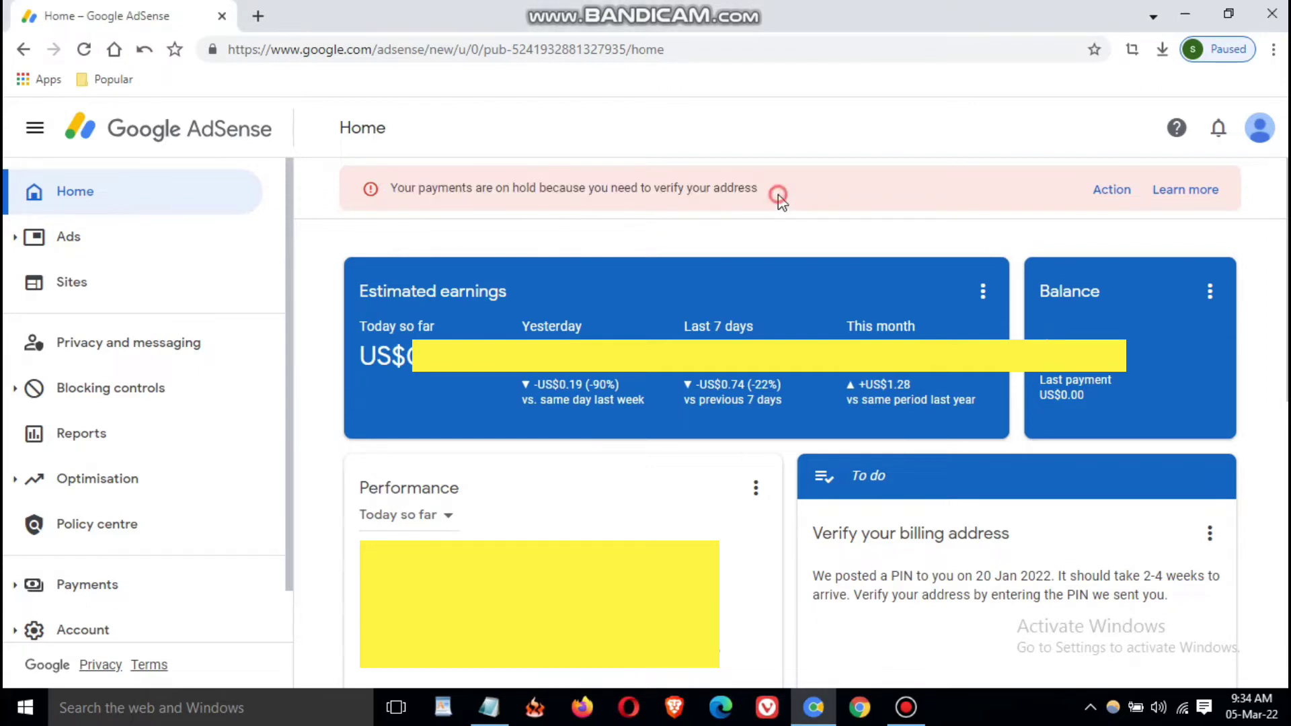
{"action": "left_click", "coordinate": [392, 189]}
{"action": "left_click_drag", "start_coordinate": [410, 193], "coordinate": [806, 197]}
{"action": "left_click", "coordinate": [803, 190]}
{"action": "left_click_drag", "start_coordinate": [393, 190], "coordinate": [778, 202]}
{"action": "left_click", "coordinate": [780, 200]}
{"action": "left_click_drag", "start_coordinate": [390, 189], "coordinate": [727, 197]}
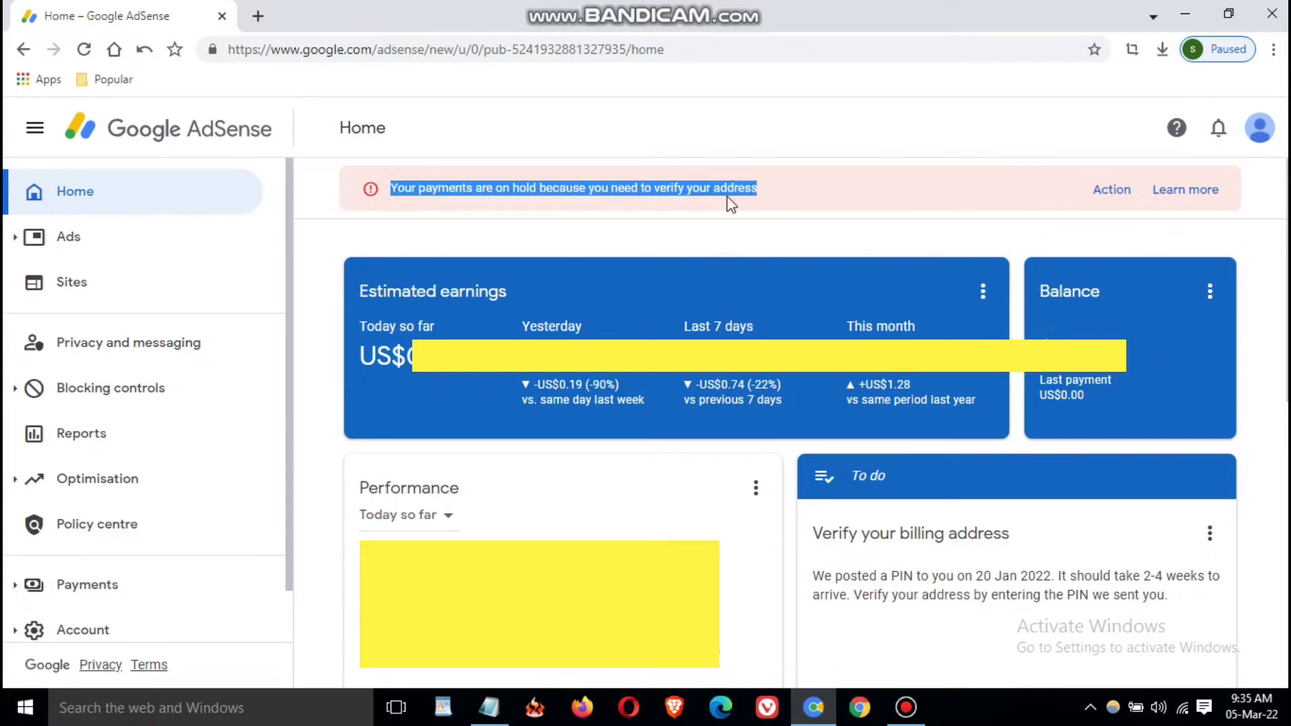
{"action": "left_click", "coordinate": [844, 201]}
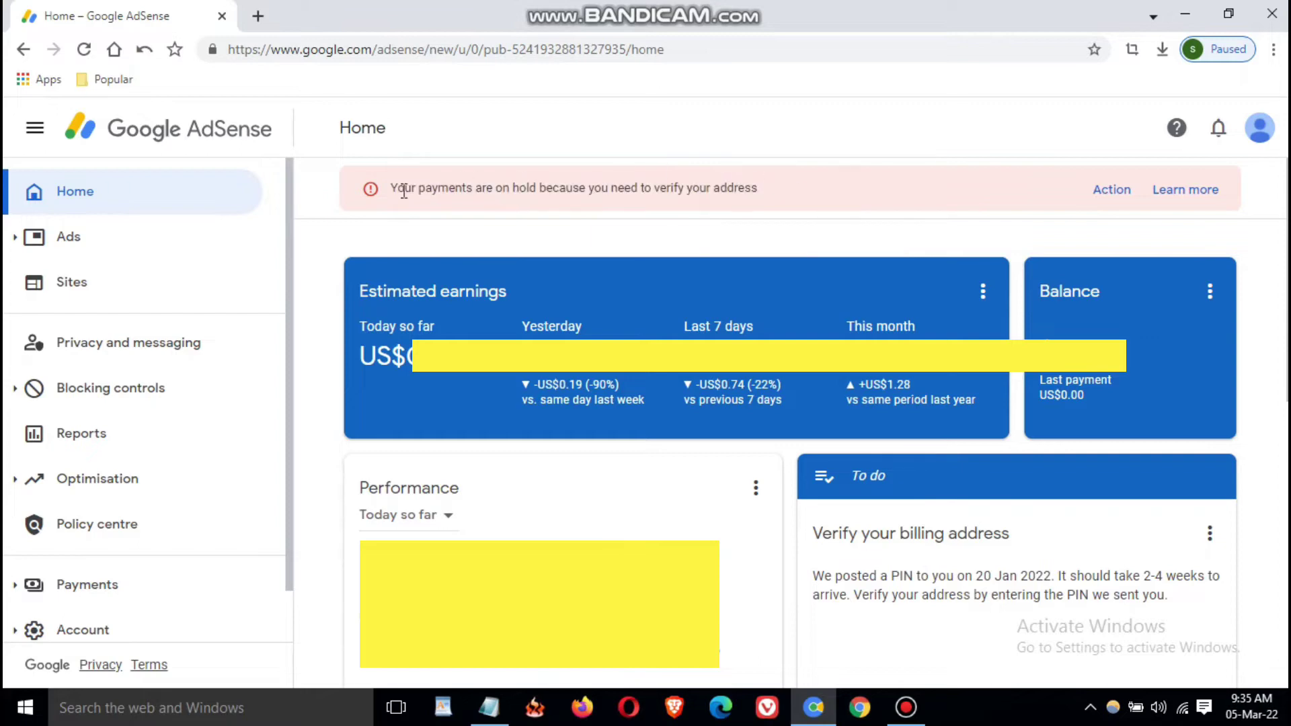
{"action": "left_click_drag", "start_coordinate": [389, 191], "coordinate": [772, 205]}
{"action": "left_click", "coordinate": [771, 202]}
{"action": "left_click_drag", "start_coordinate": [369, 190], "coordinate": [619, 191]}
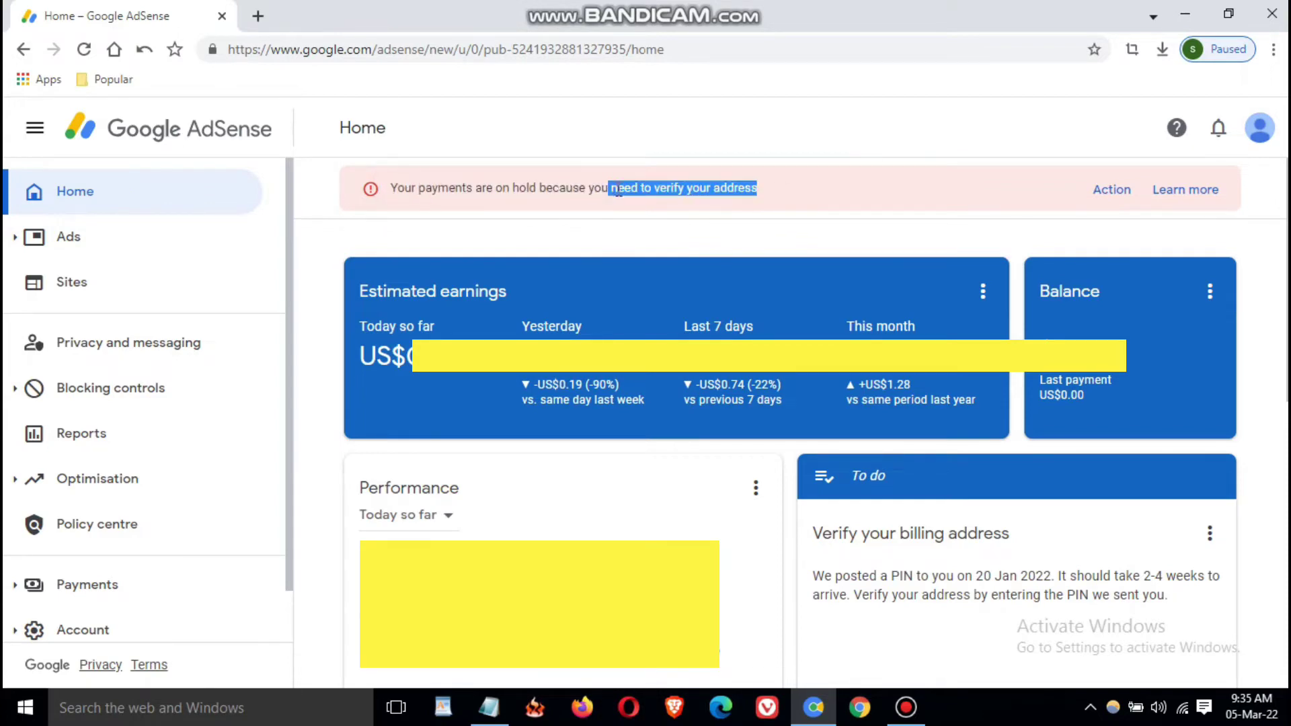
Open the verification check from the payment-hold notice and examine the Address Verification section with its PIN field
{"action": "left_click", "coordinate": [1120, 197]}
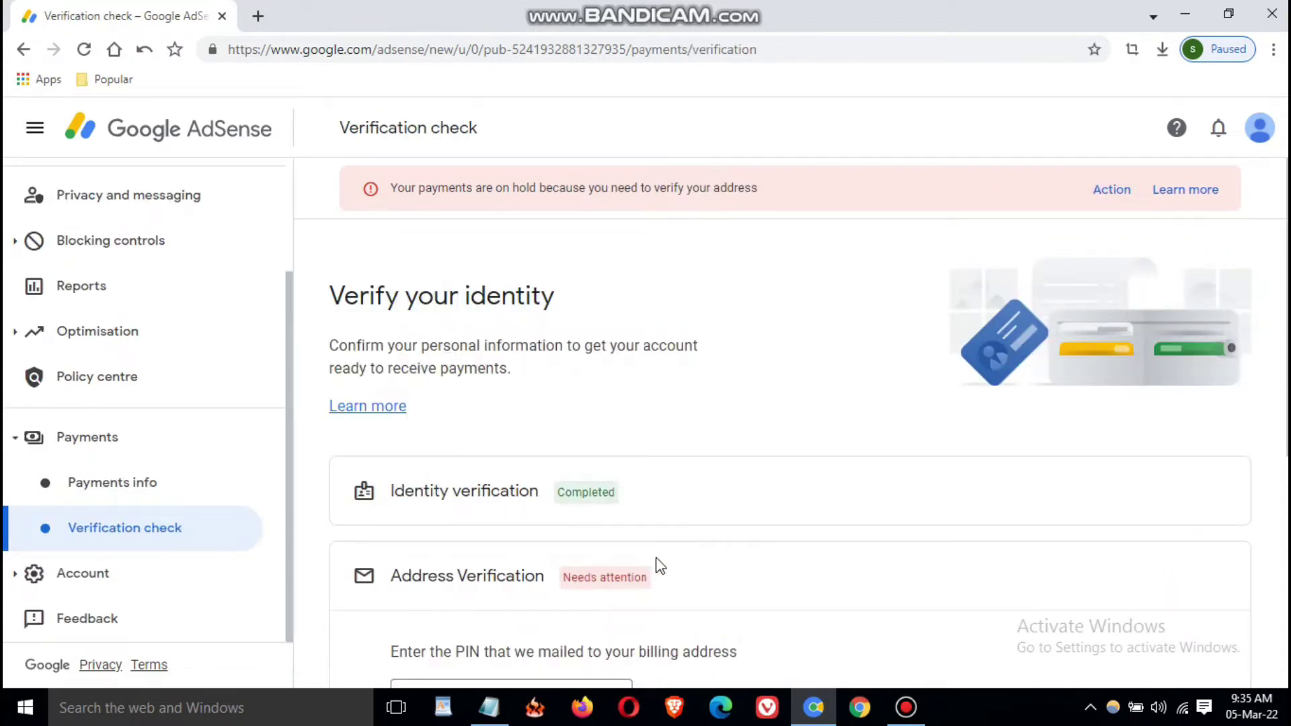
{"action": "scroll", "coordinate": [677, 531], "scroll_direction": "down", "scroll_amount": 1}
{"action": "scroll", "coordinate": [677, 531], "scroll_direction": "down", "scroll_amount": 2}
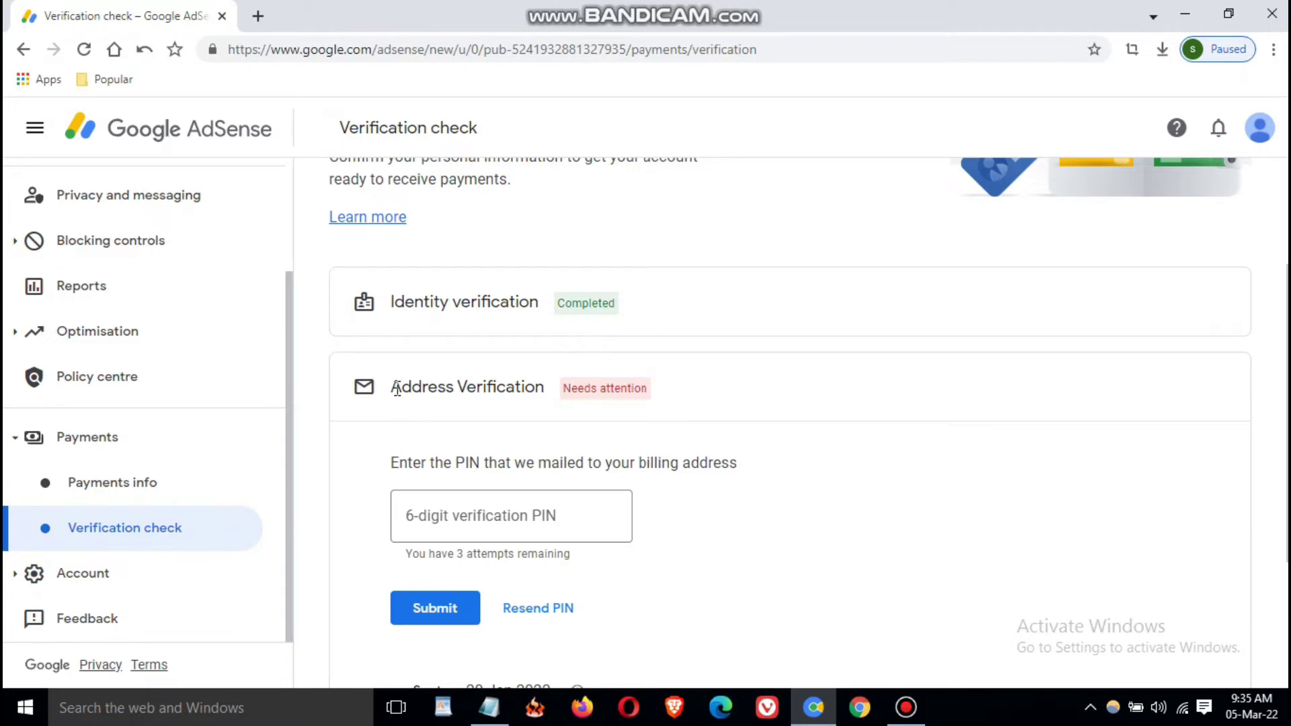
{"action": "left_click_drag", "start_coordinate": [391, 387], "coordinate": [543, 397]}
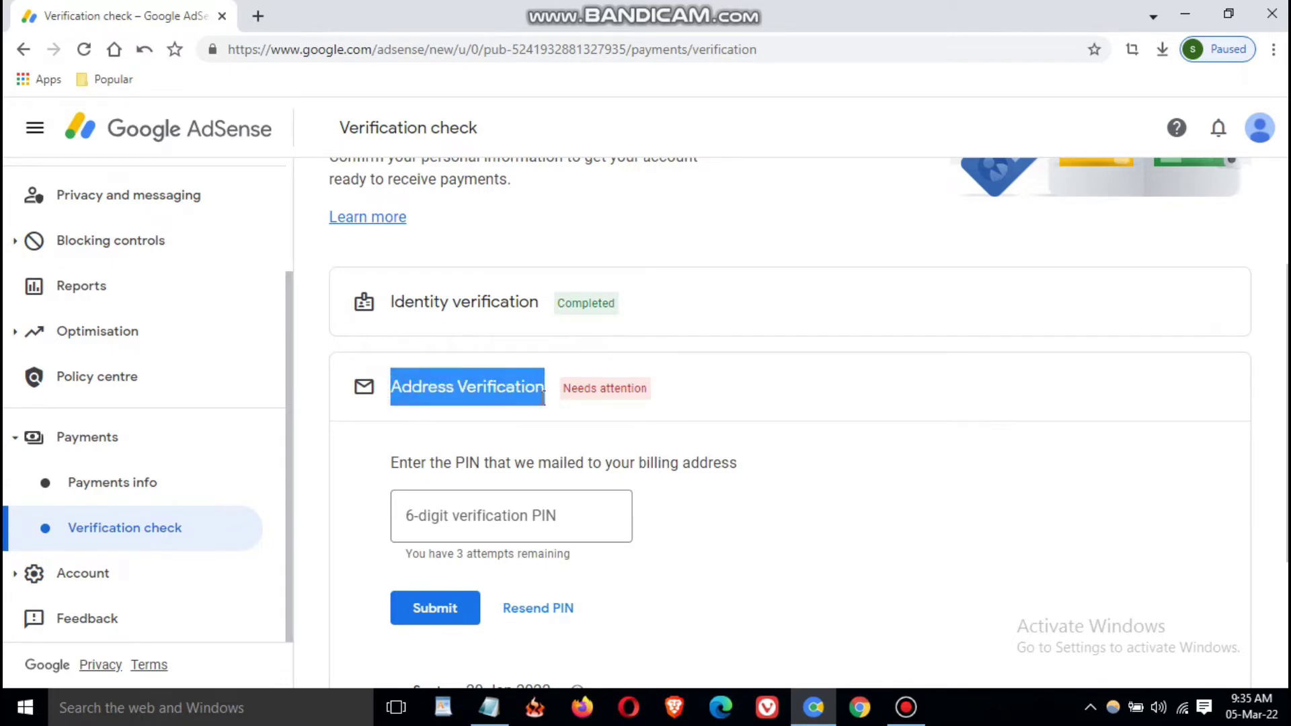
{"action": "left_click", "coordinate": [427, 521]}
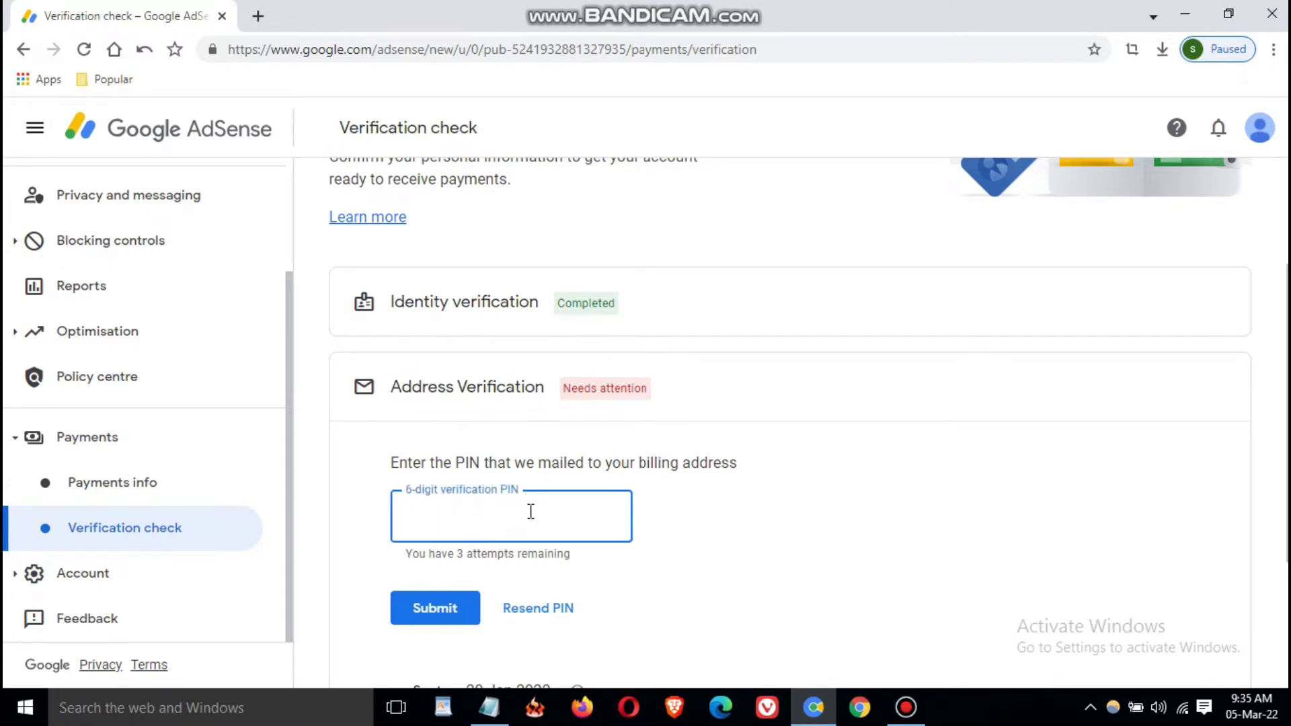
Reread the payment-hold notice, and check the Address Verification PIN field and the date the PIN was sent
{"action": "scroll", "coordinate": [531, 511], "scroll_direction": "up", "scroll_amount": 3}
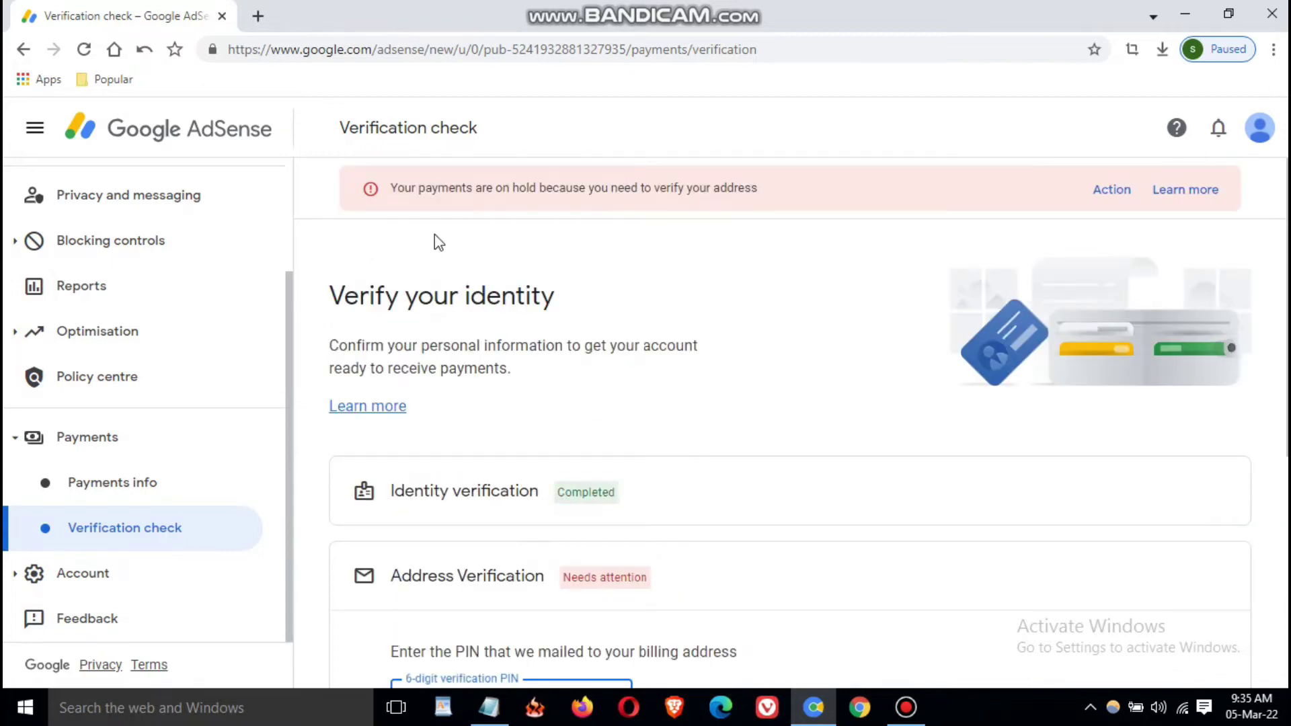
{"action": "left_click_drag", "start_coordinate": [391, 187], "coordinate": [795, 183]}
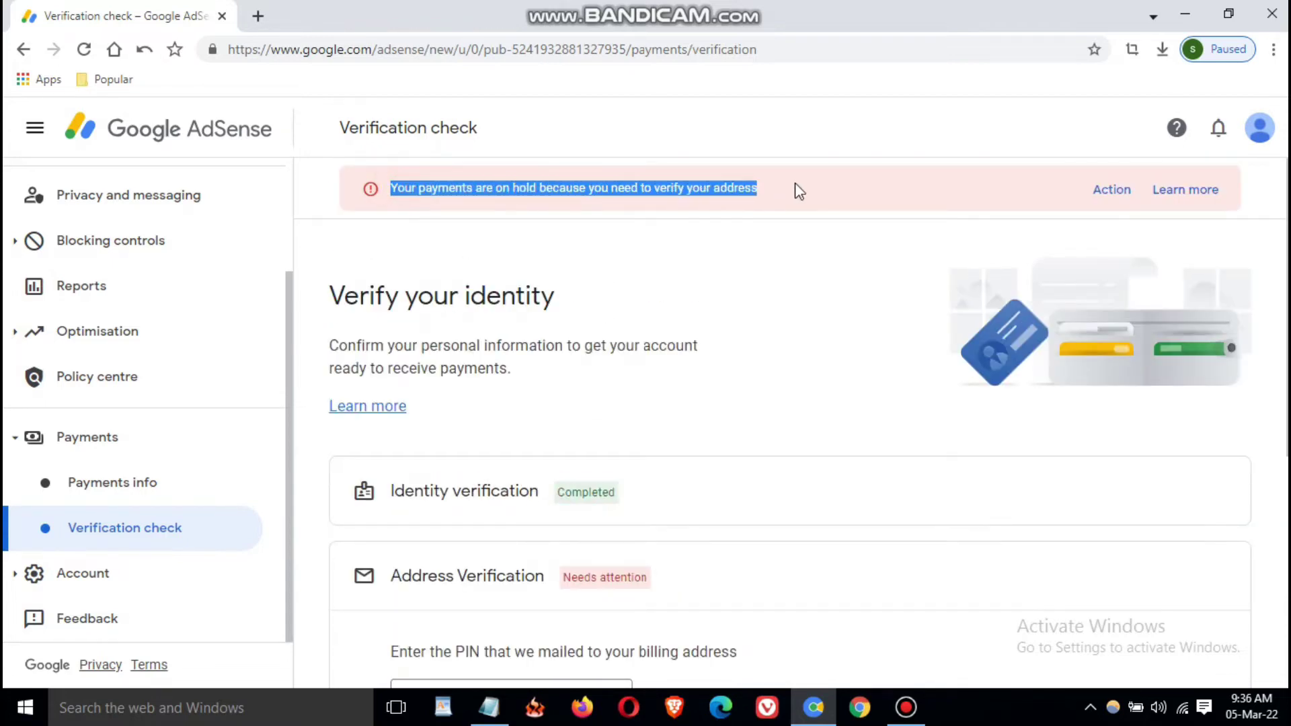
{"action": "left_click", "coordinate": [786, 285]}
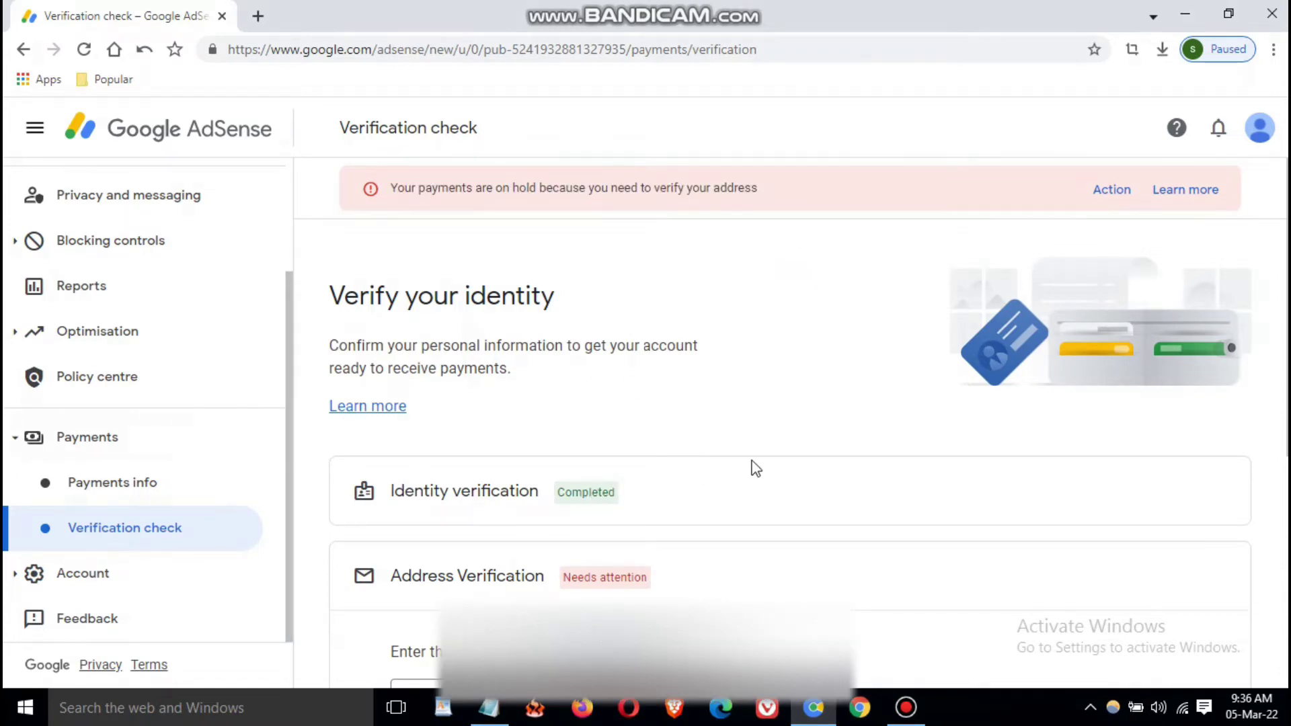
{"action": "scroll", "coordinate": [785, 467], "scroll_direction": "down", "scroll_amount": 1}
{"action": "scroll", "coordinate": [783, 461], "scroll_direction": "down", "scroll_amount": 3}
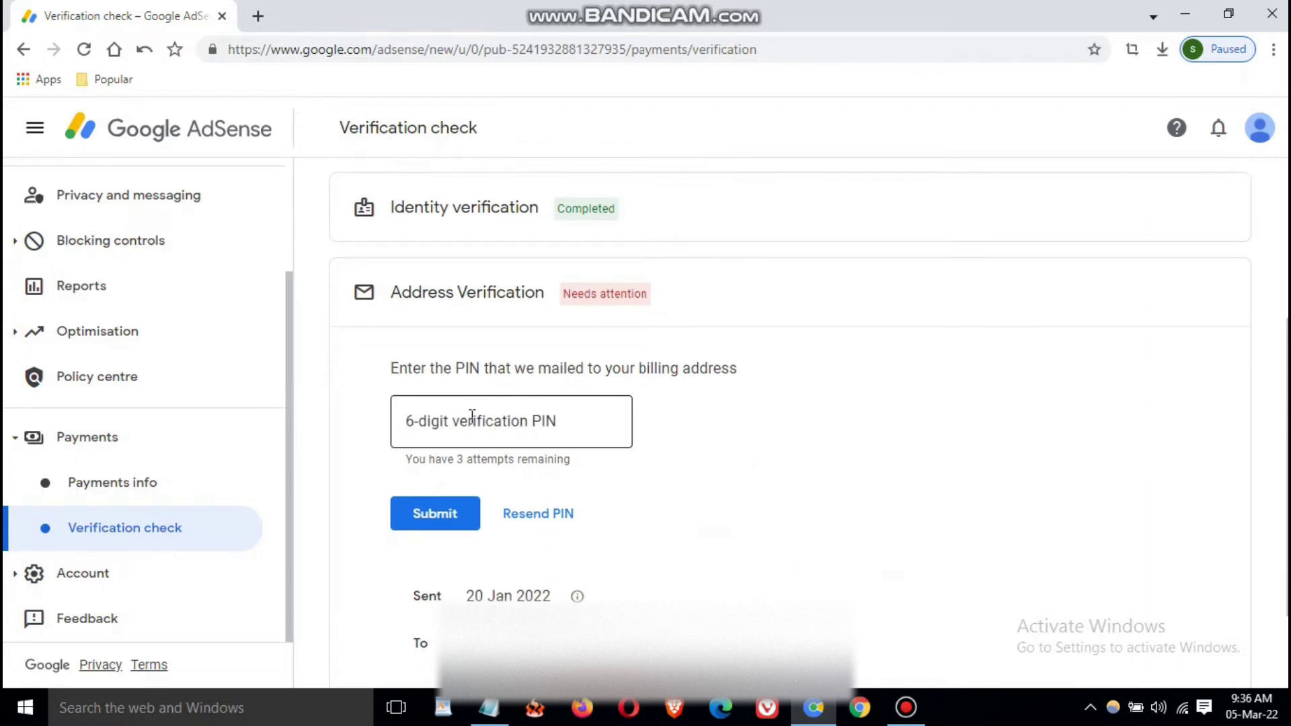
{"action": "left_click", "coordinate": [450, 420]}
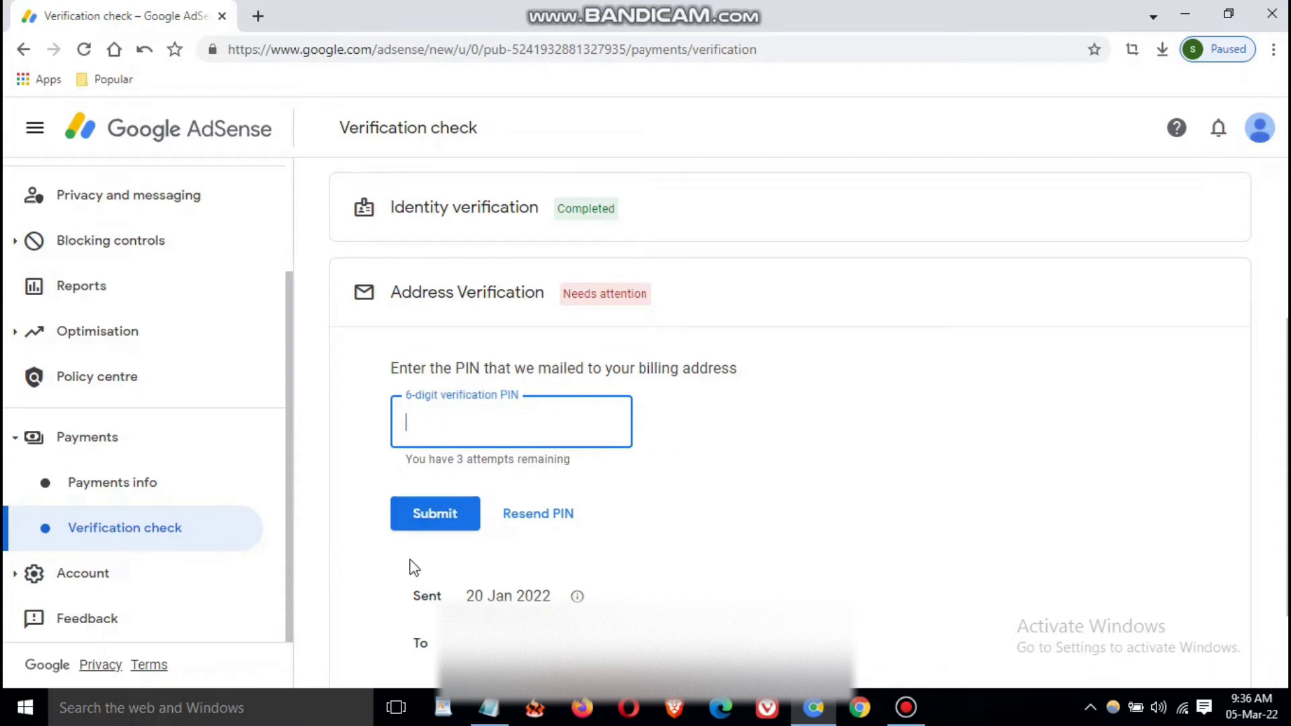
{"action": "left_click_drag", "start_coordinate": [409, 594], "coordinate": [467, 598]}
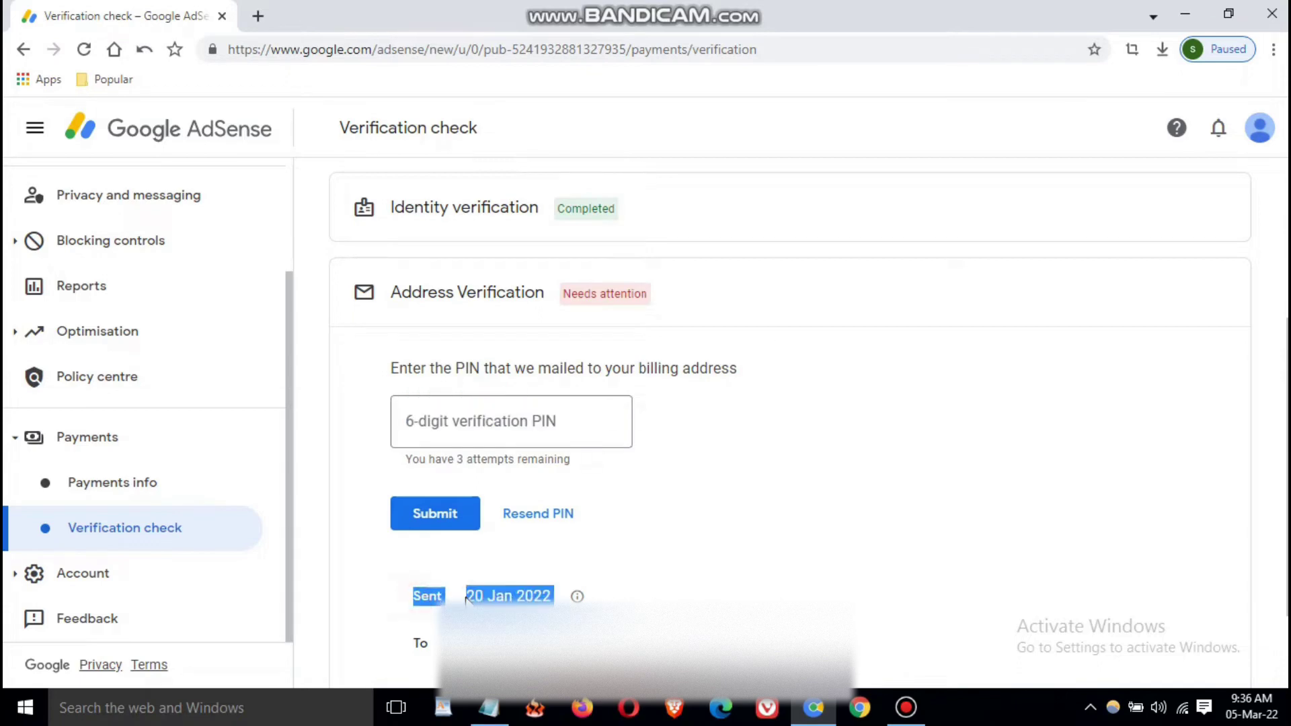
{"action": "left_click", "coordinate": [467, 598]}
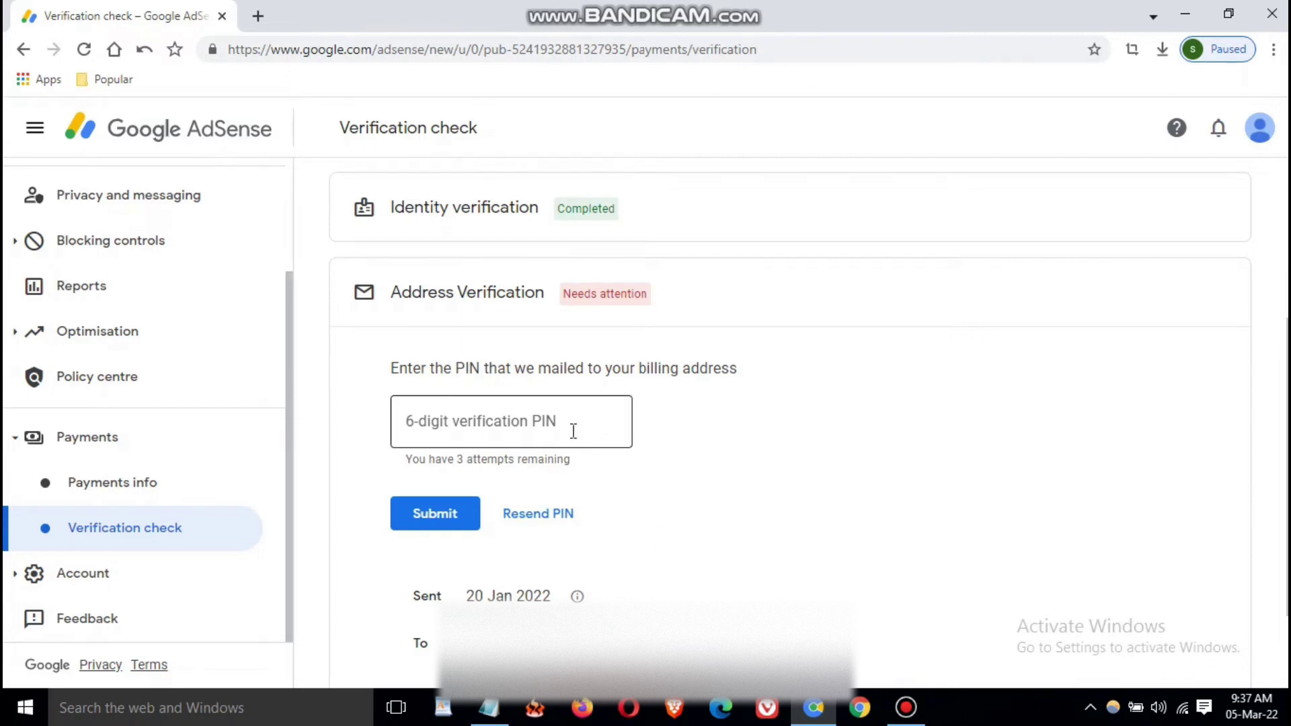
{"action": "left_click", "coordinate": [429, 421]}
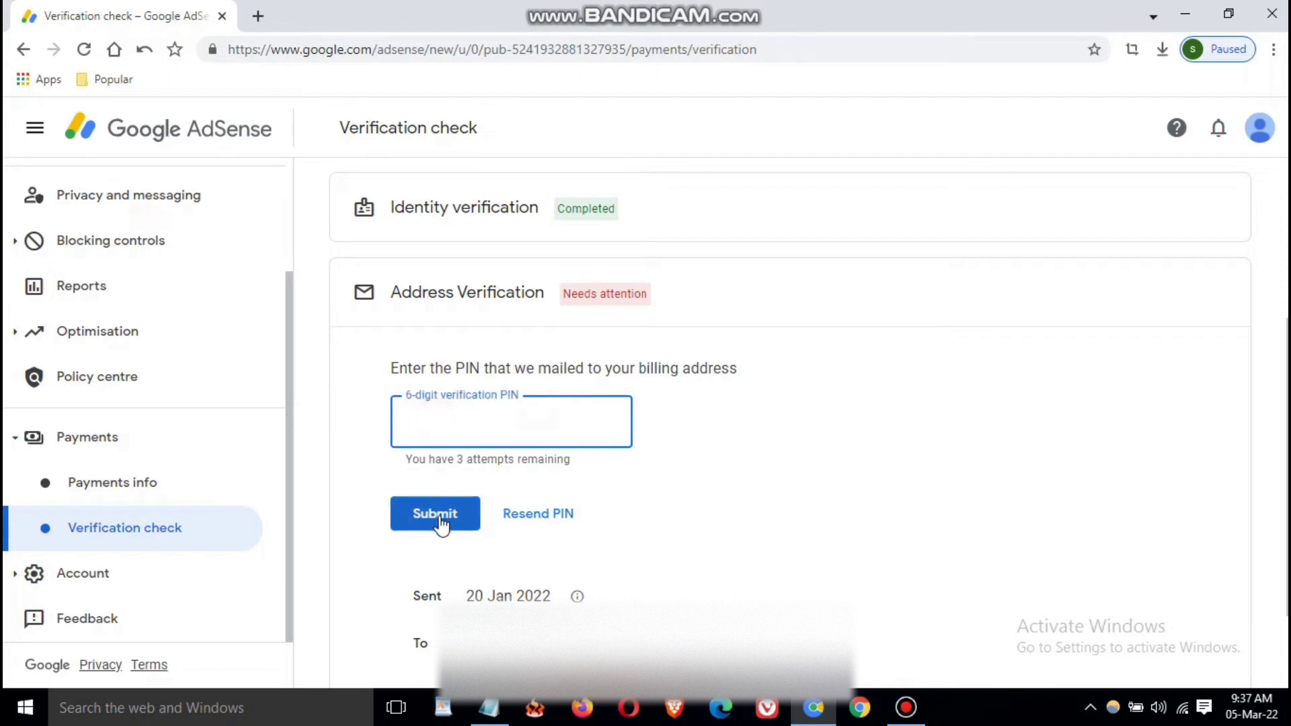
{"action": "left_click", "coordinate": [687, 501]}
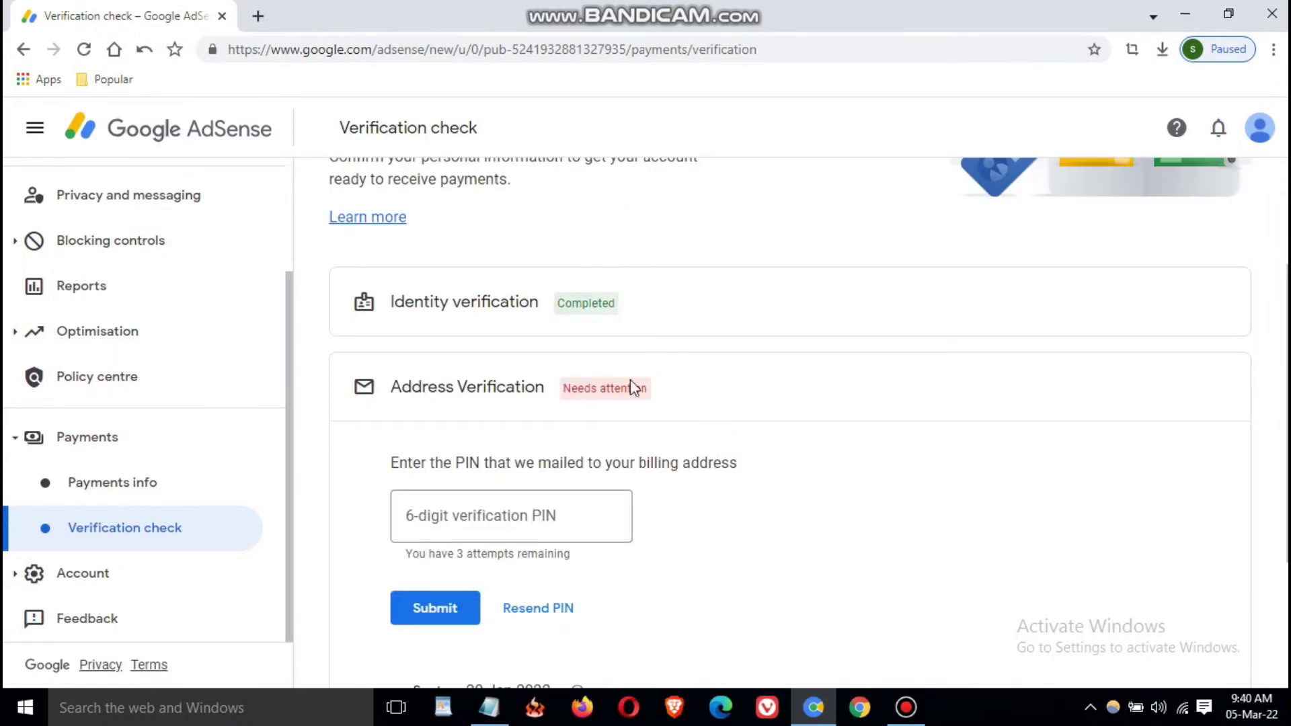
Open the payment settings from Payments info and bring up the profile's name and address for editing
{"action": "left_click", "coordinate": [121, 479]}
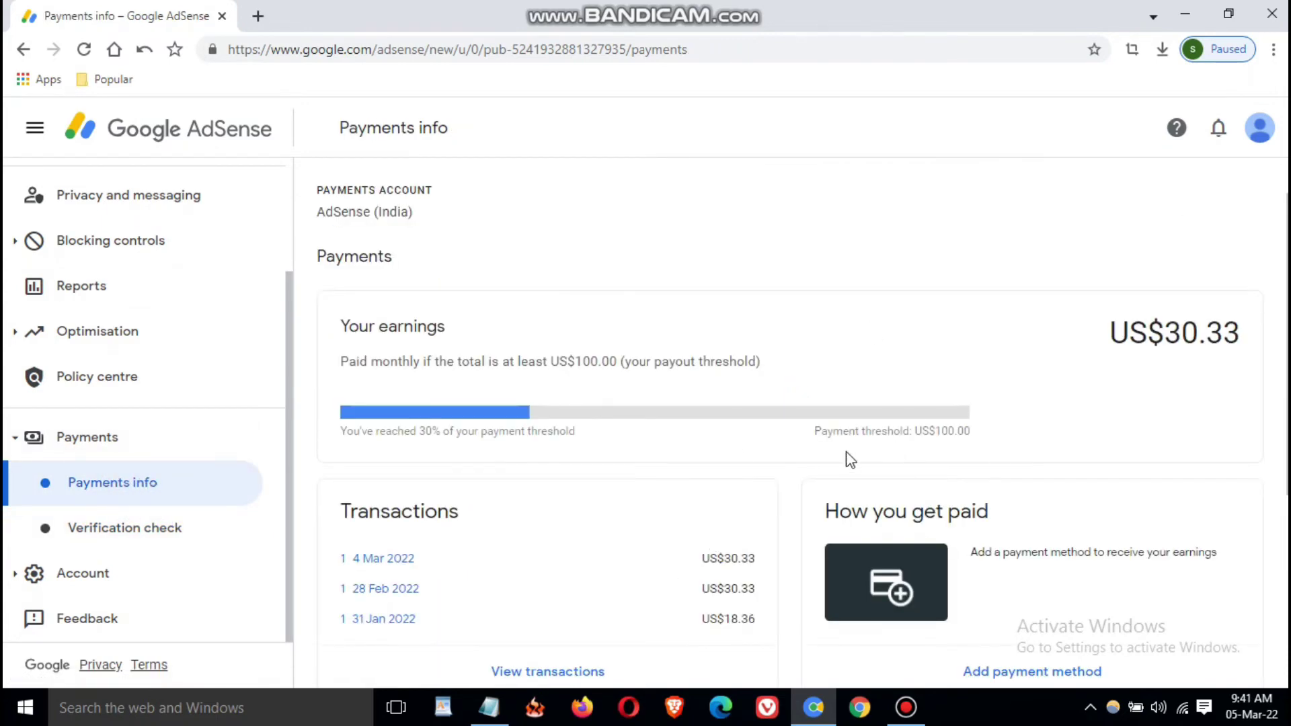
{"action": "scroll", "coordinate": [837, 457], "scroll_direction": "down", "scroll_amount": 5}
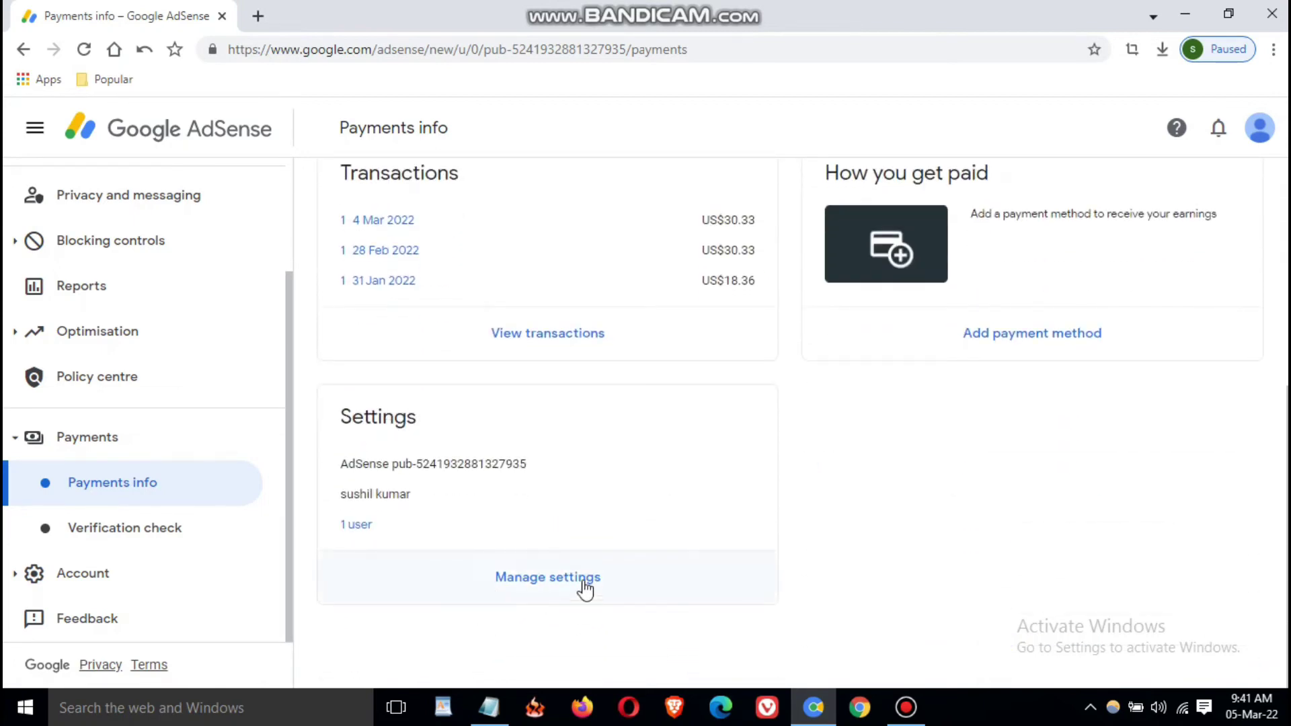
{"action": "left_click", "coordinate": [535, 578]}
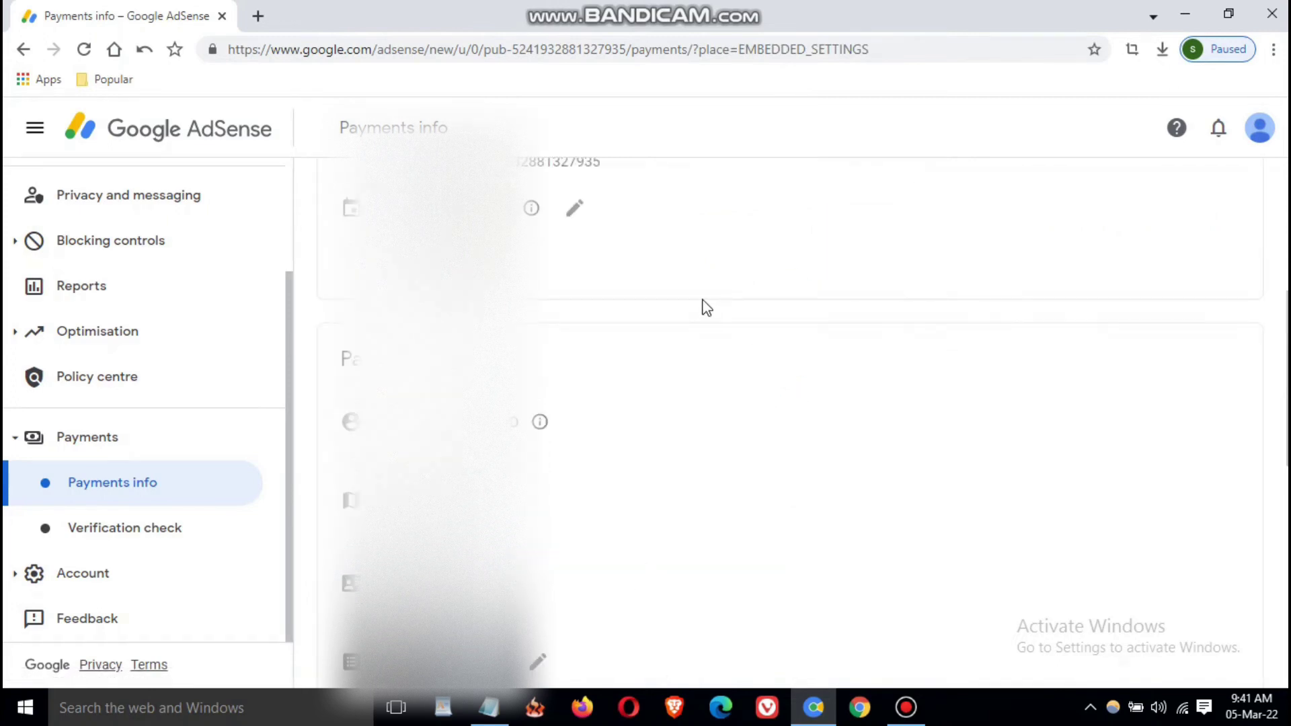
{"action": "scroll", "coordinate": [703, 306], "scroll_direction": "down", "scroll_amount": 5}
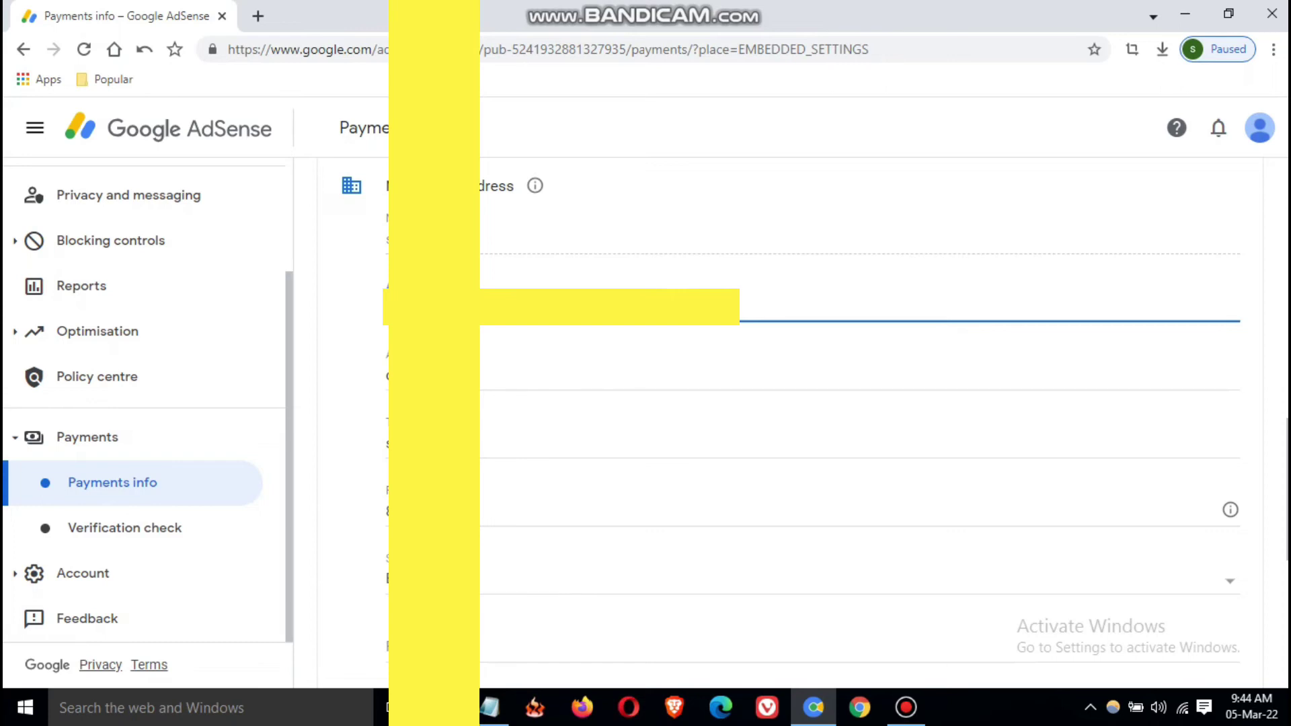
Append "contact no" and the contact phone number to the second address line, and save the updated address
{"action": "left_click", "coordinate": [515, 377]}
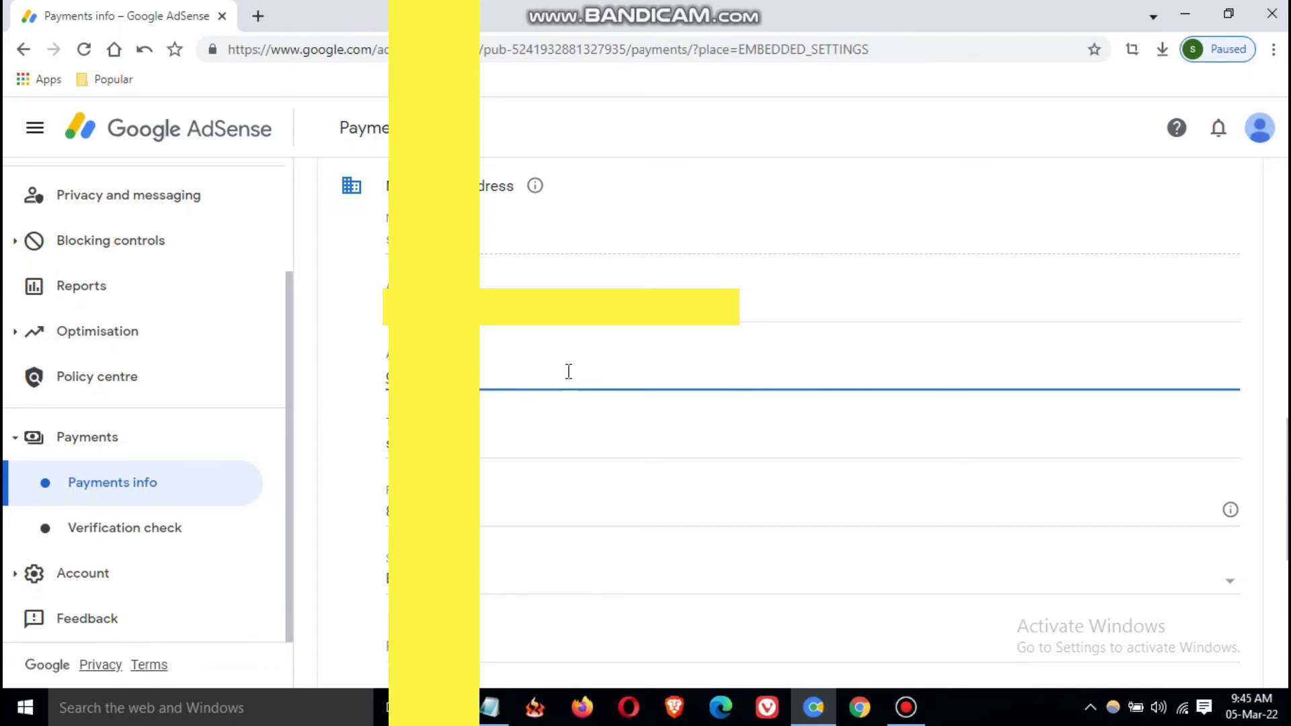
{"action": "type", "text": "contact no"}
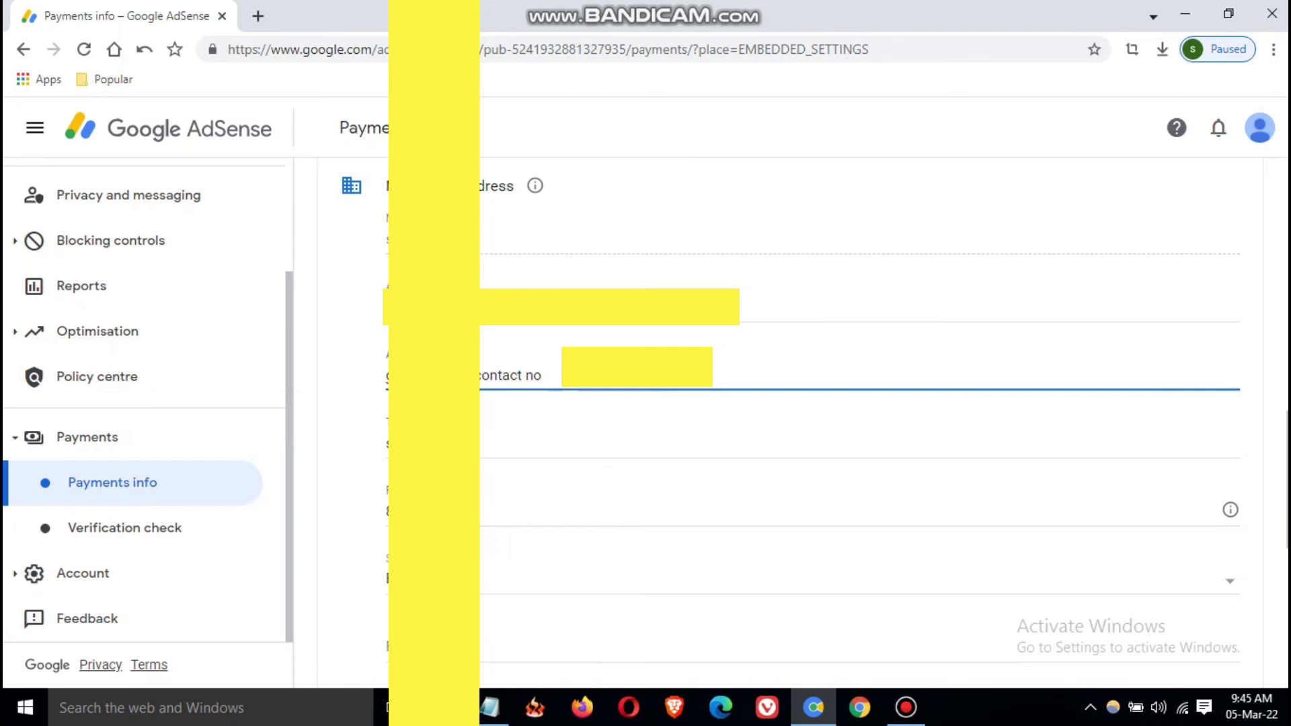
{"action": "type", "text": " 87"}
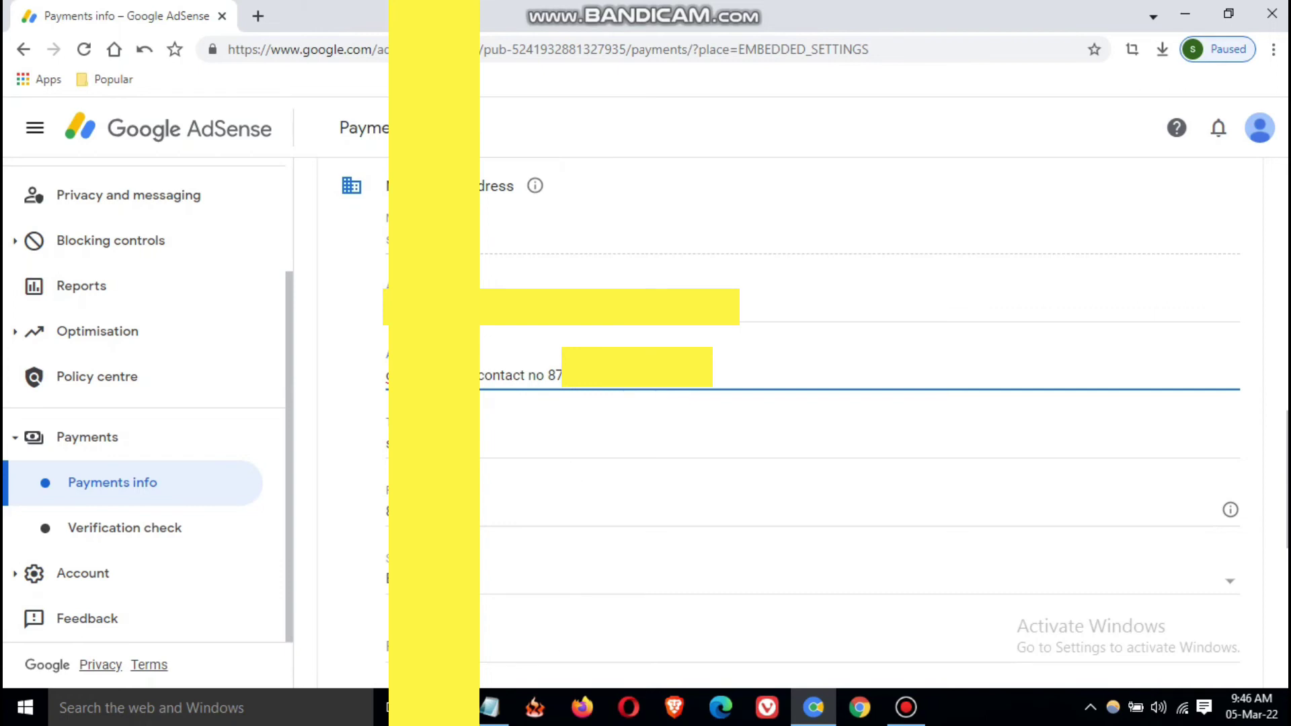
{"action": "left_click", "coordinate": [672, 649]}
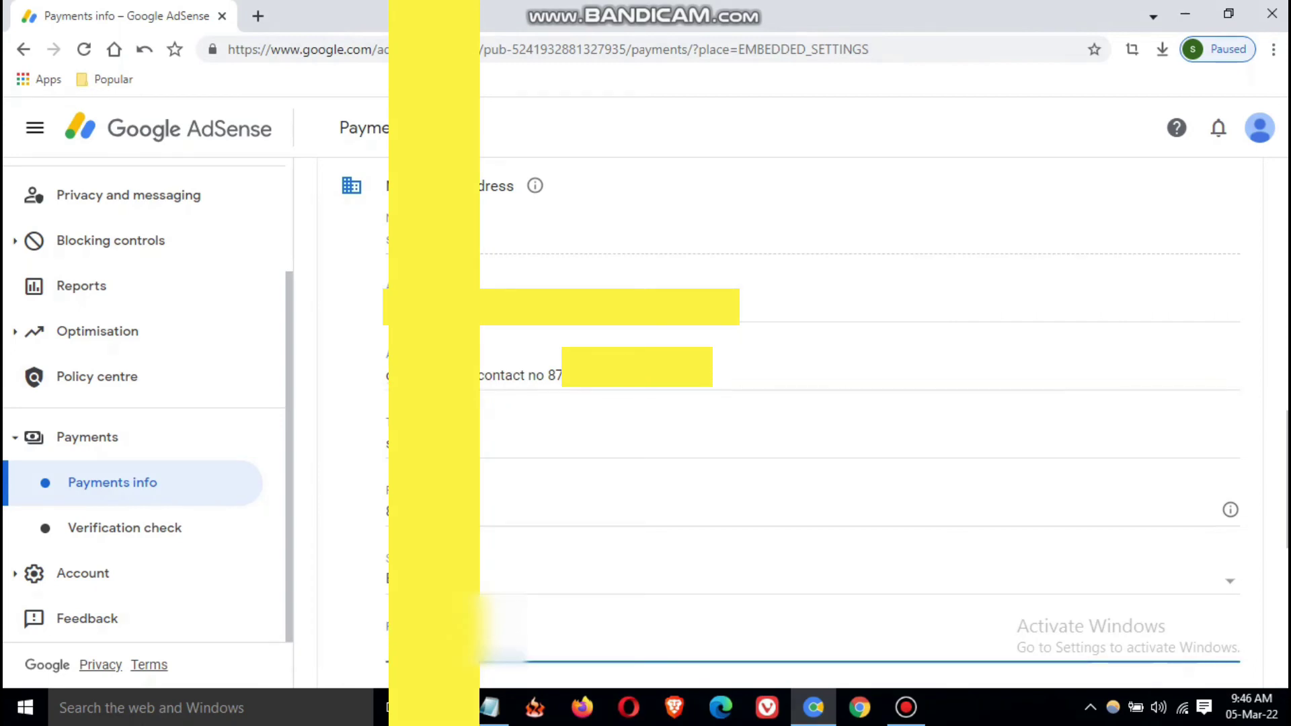
{"action": "scroll", "coordinate": [687, 597], "scroll_direction": "down", "scroll_amount": 3}
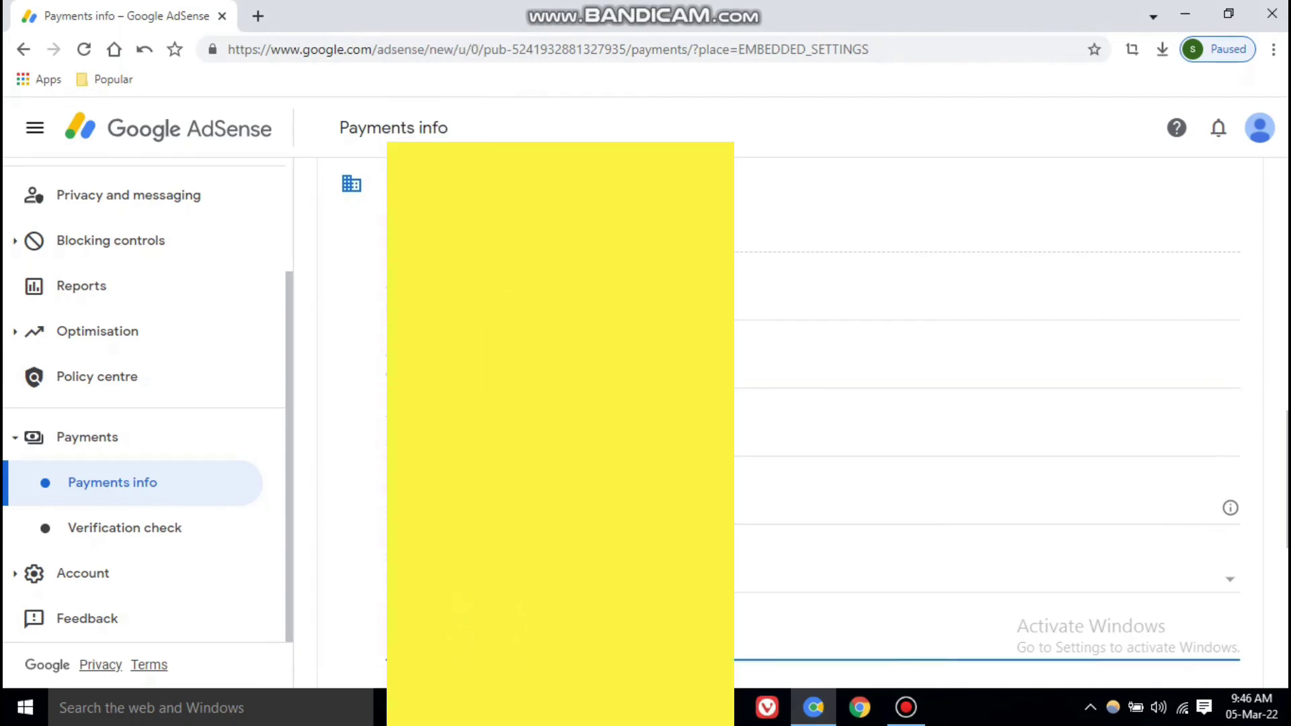
{"action": "scroll", "coordinate": [1043, 599], "scroll_direction": "down", "scroll_amount": 2}
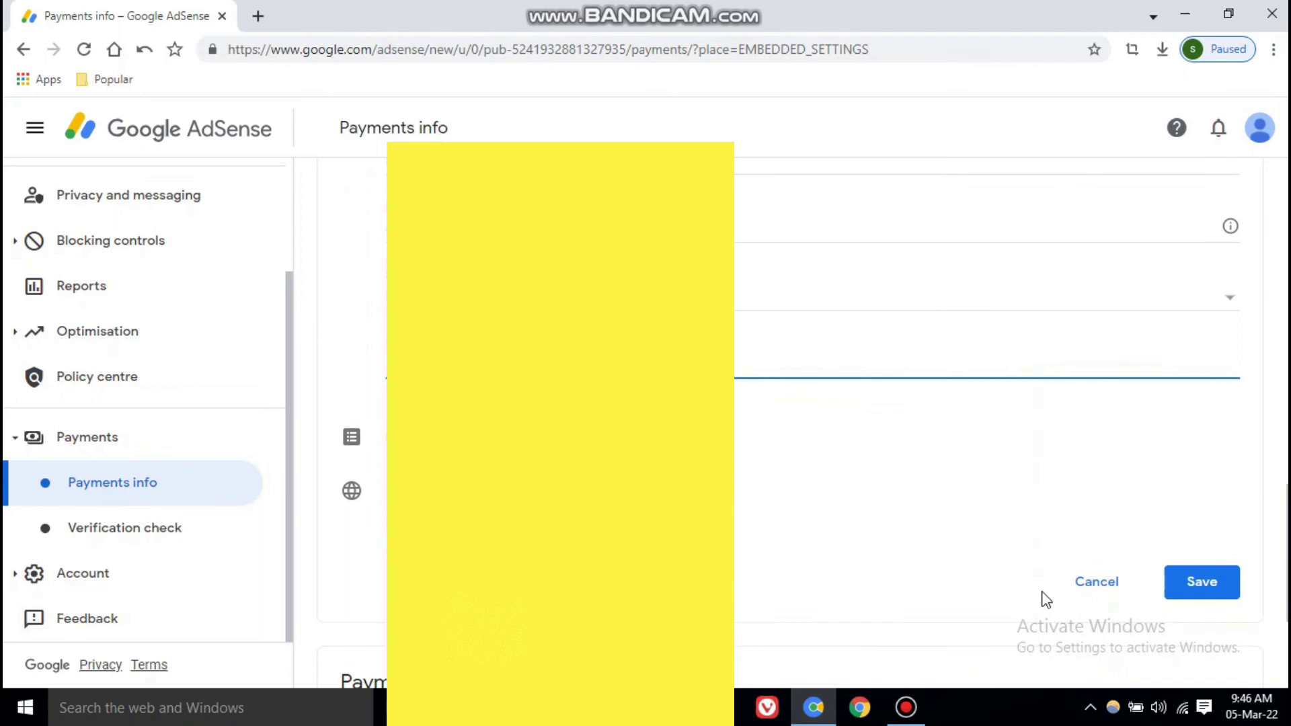
{"action": "left_click", "coordinate": [1211, 584]}
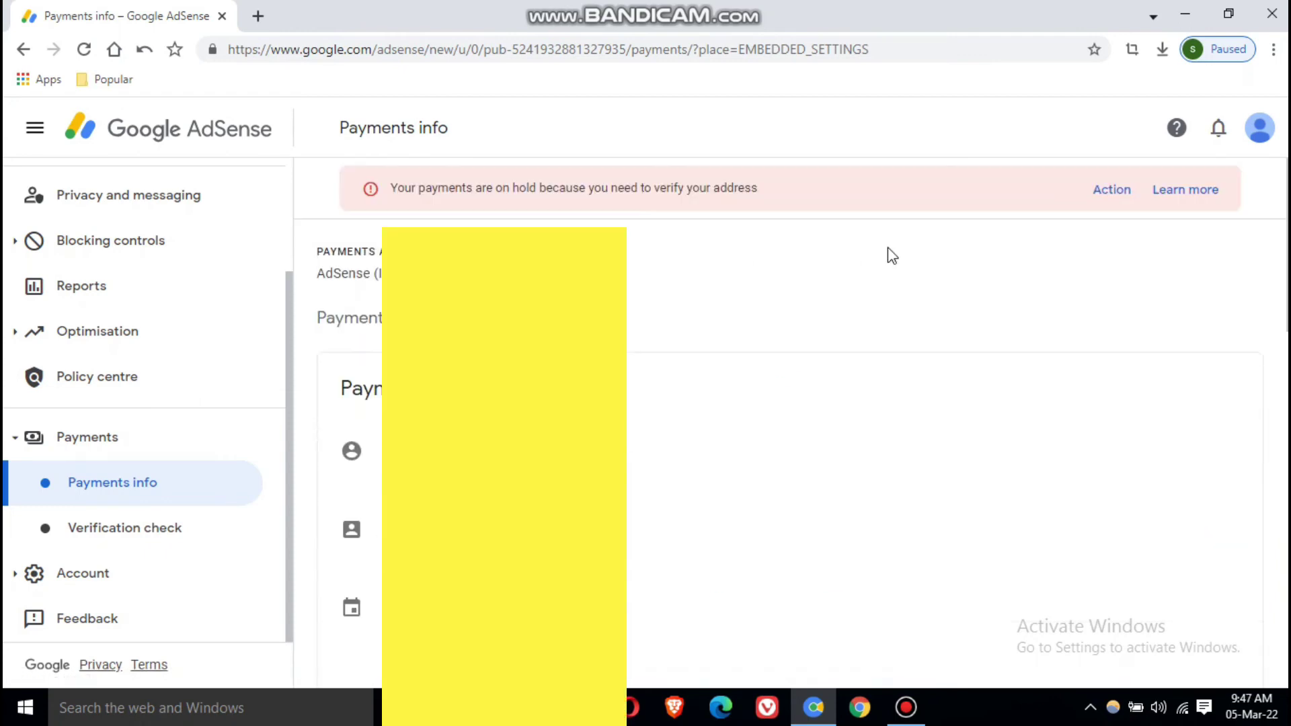
Return to the verification check and request a duplicate address verification PIN for the billing address
{"action": "left_click", "coordinate": [1115, 192]}
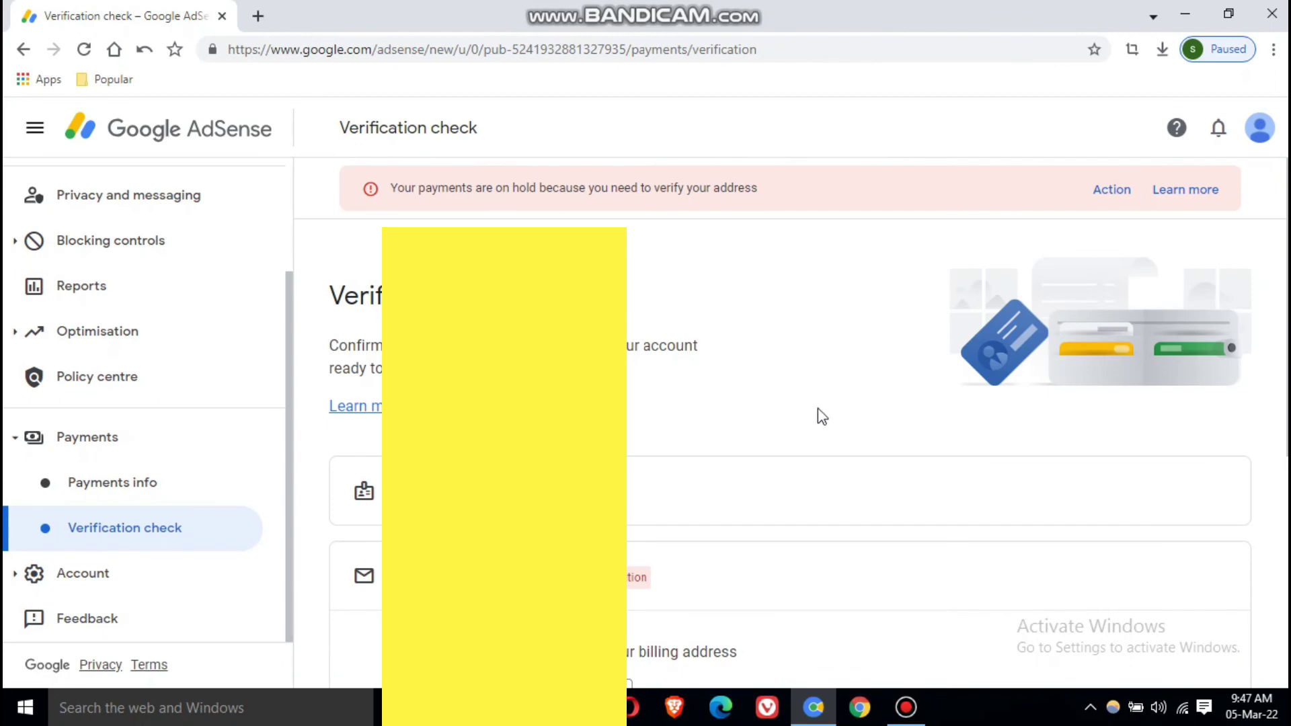
{"action": "scroll", "coordinate": [810, 420], "scroll_direction": "down", "scroll_amount": 1}
{"action": "scroll", "coordinate": [804, 431], "scroll_direction": "down", "scroll_amount": 4}
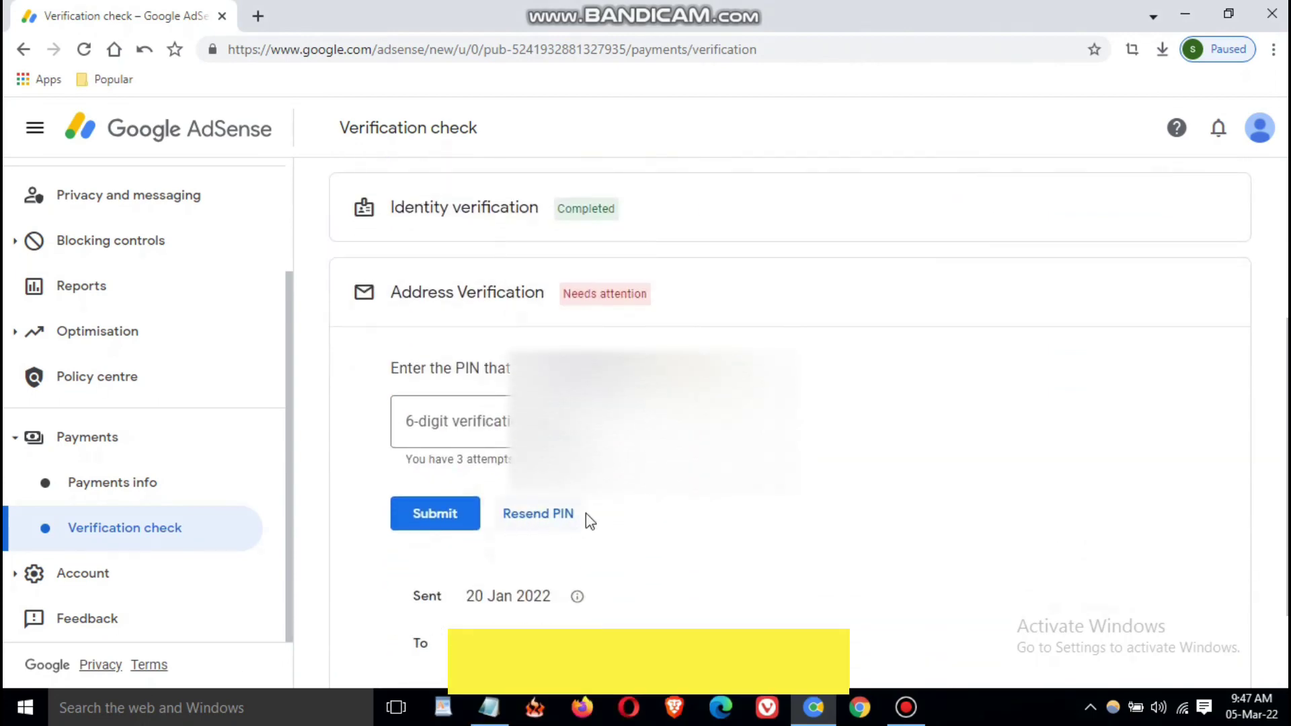
{"action": "left_click", "coordinate": [534, 517]}
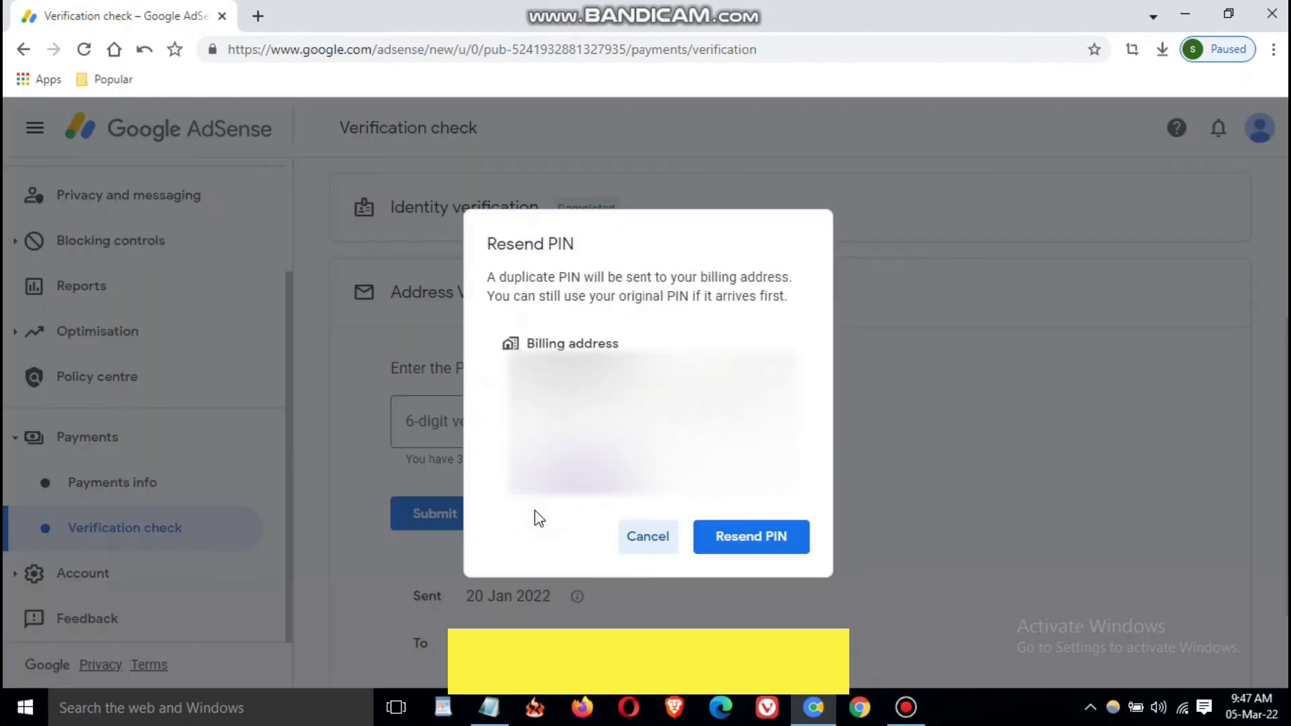
{"action": "left_click", "coordinate": [749, 541]}
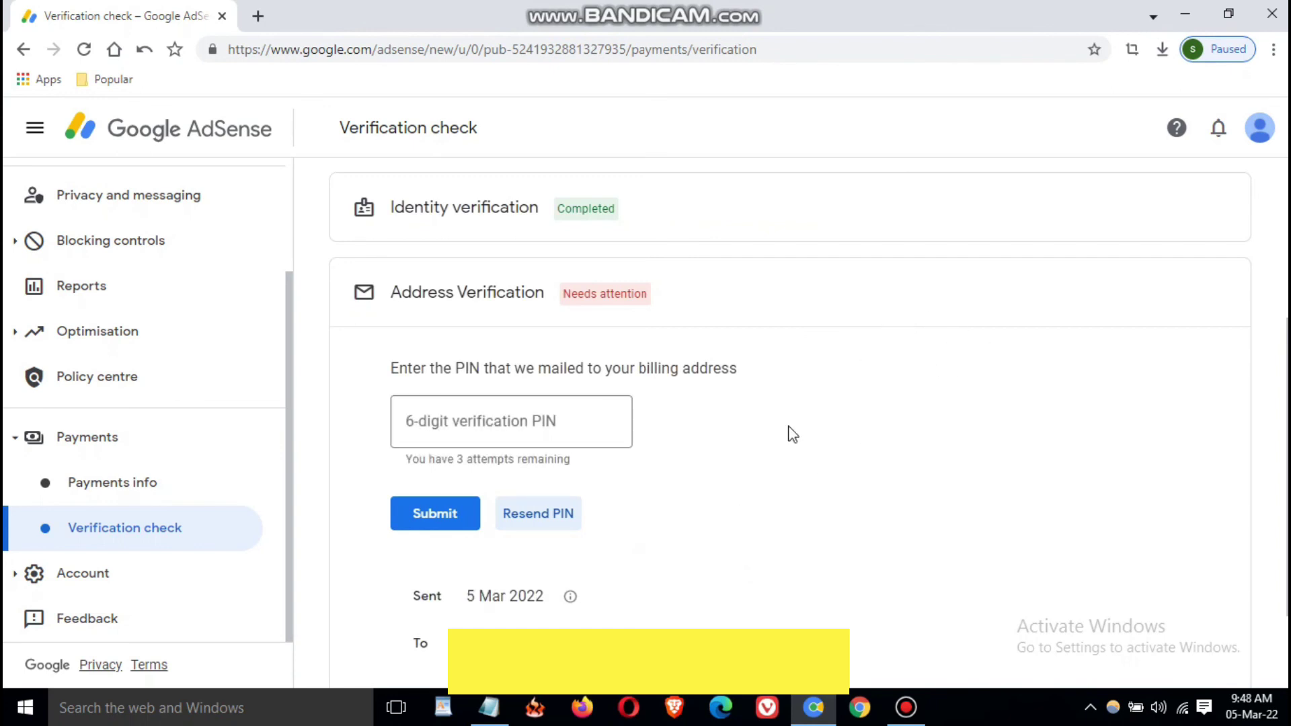
{"action": "left_click", "coordinate": [479, 425]}
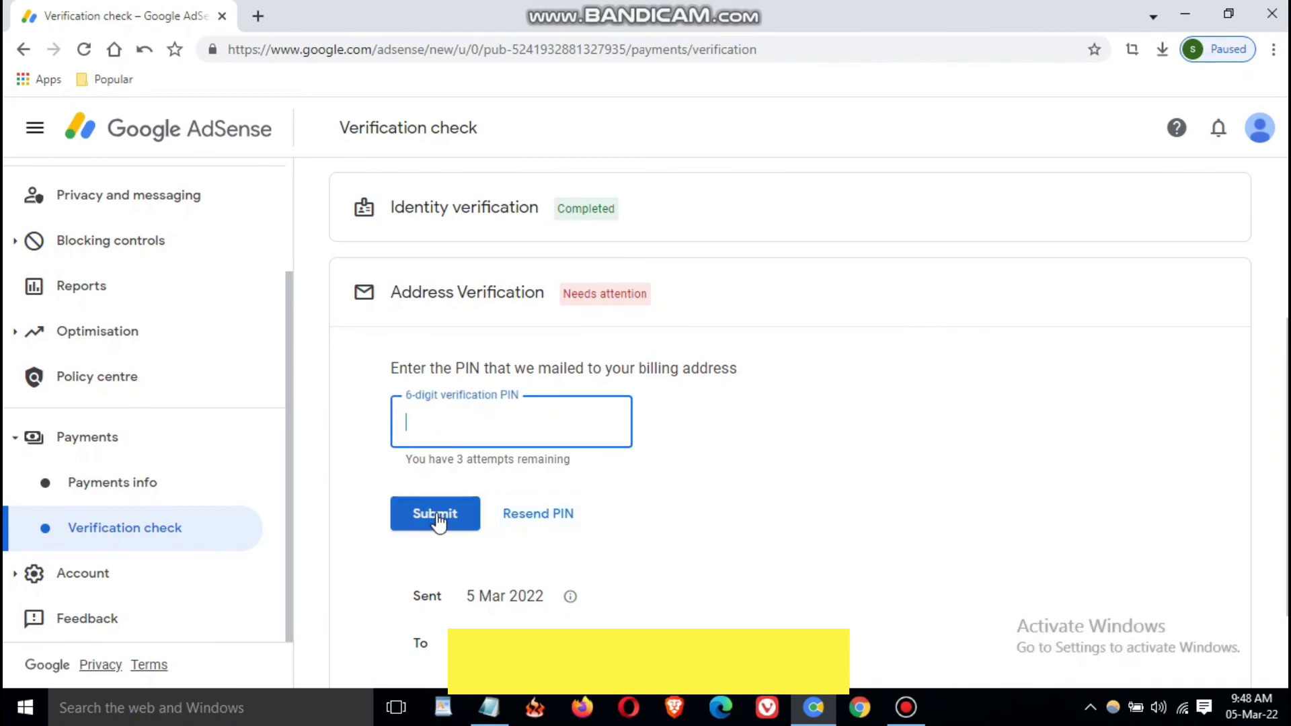
{"action": "left_click", "coordinate": [740, 474]}
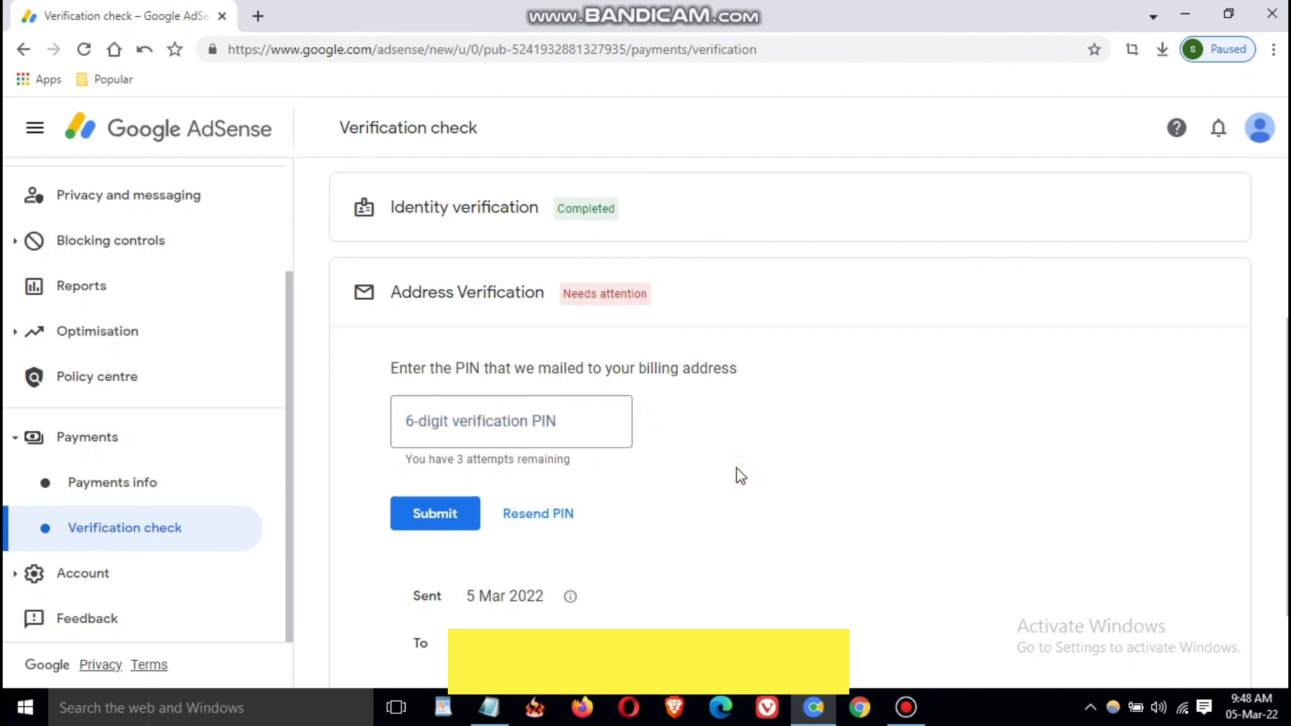